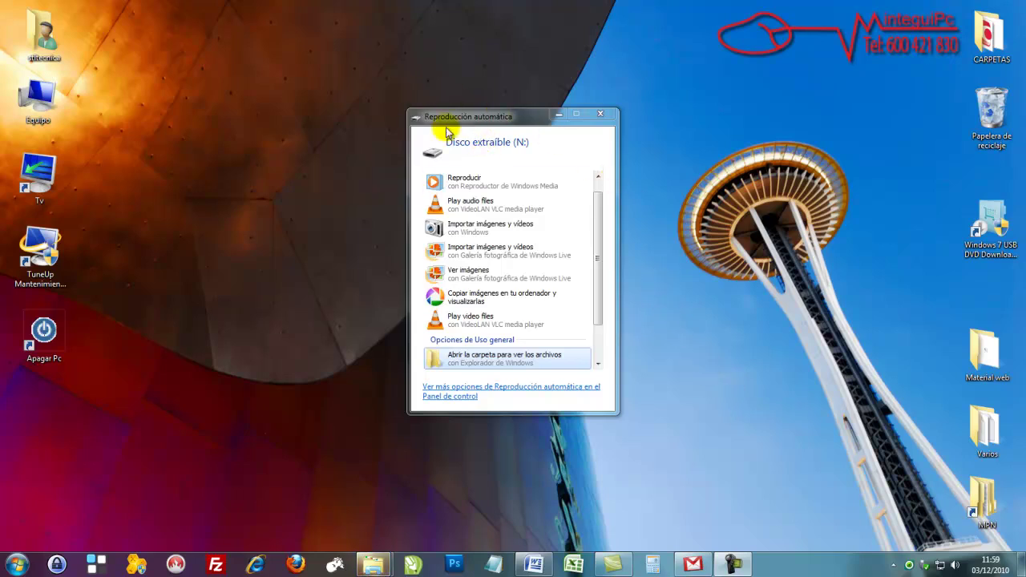
# - Open the removable disk (N:) to view its files and dock its window to the right half of the screen
pyautogui.moveTo(472, 112); pyautogui.dragTo(407, 102)
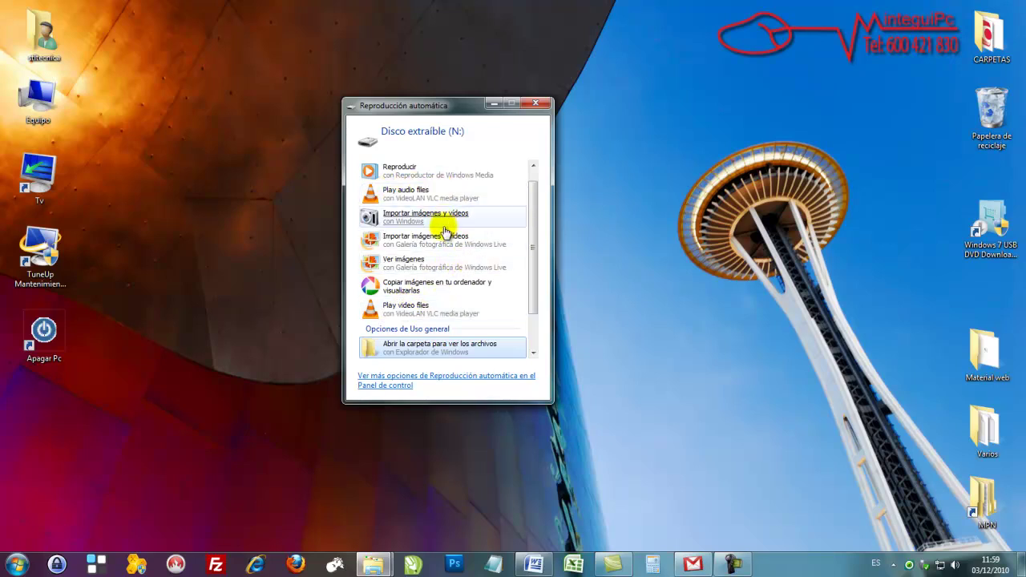
pyautogui.click(459, 348)
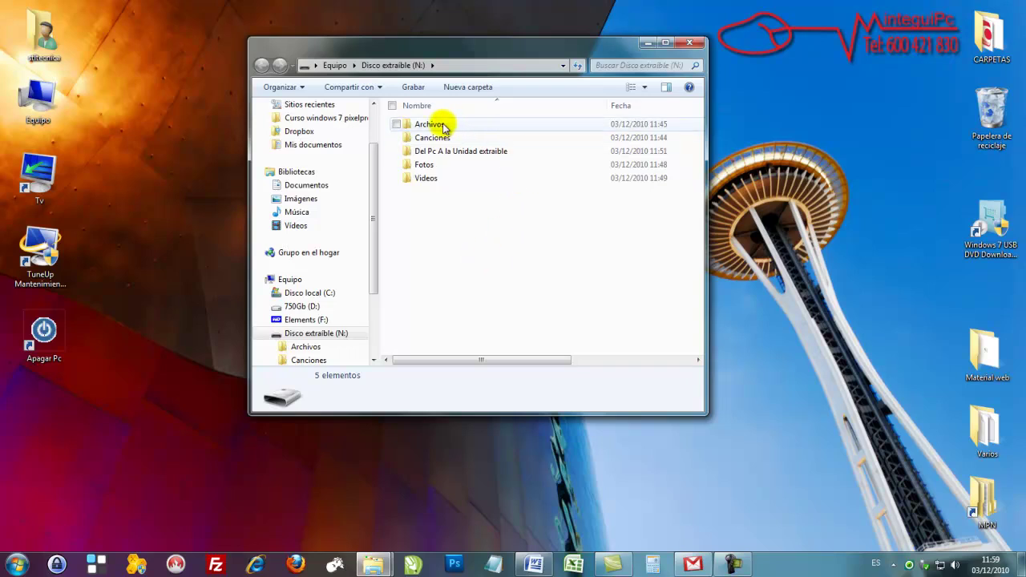
pyautogui.click(443, 127)
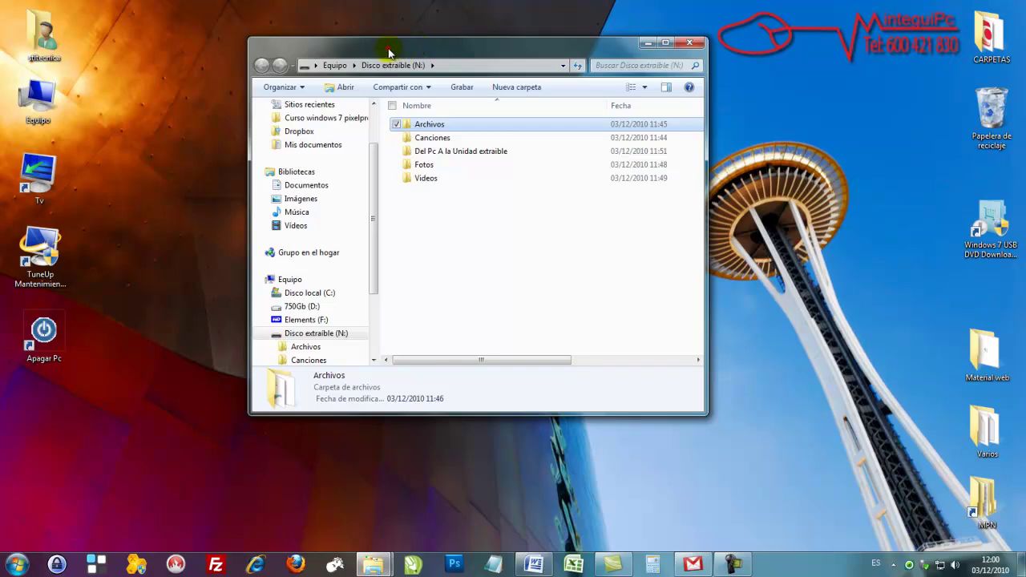
pyautogui.moveTo(391, 51); pyautogui.dragTo(618, 74)
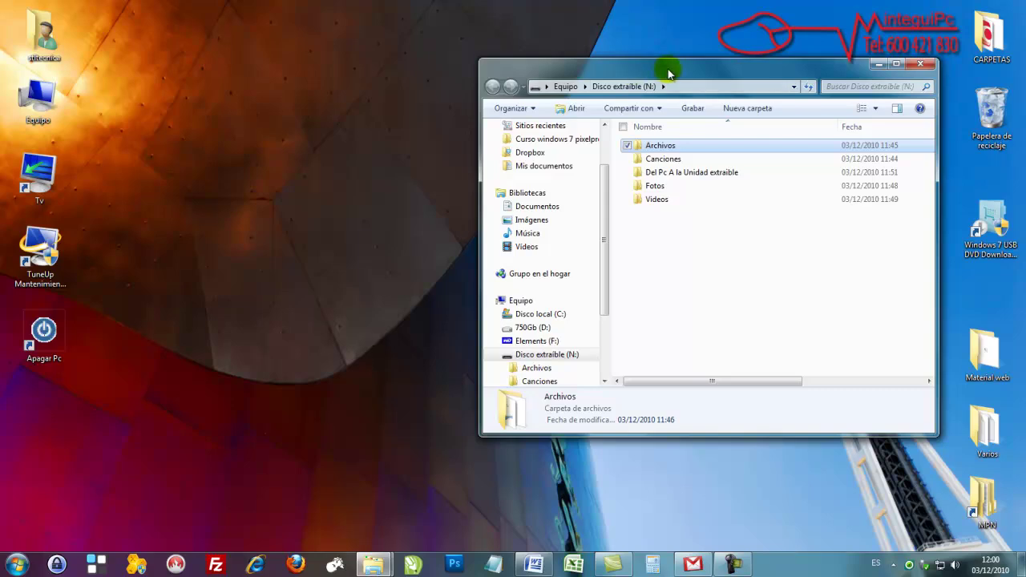
pyautogui.moveTo(527, 63); pyautogui.dragTo(1024, 91)
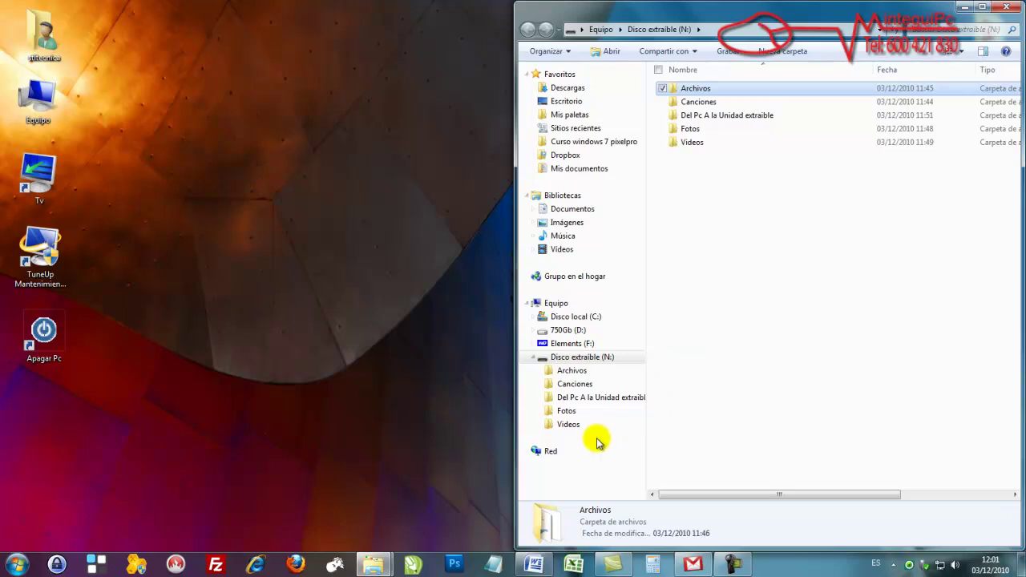
# - Open a second Windows Explorer window and dock it to the left half of the screen
pyautogui.rightClick(374, 570)
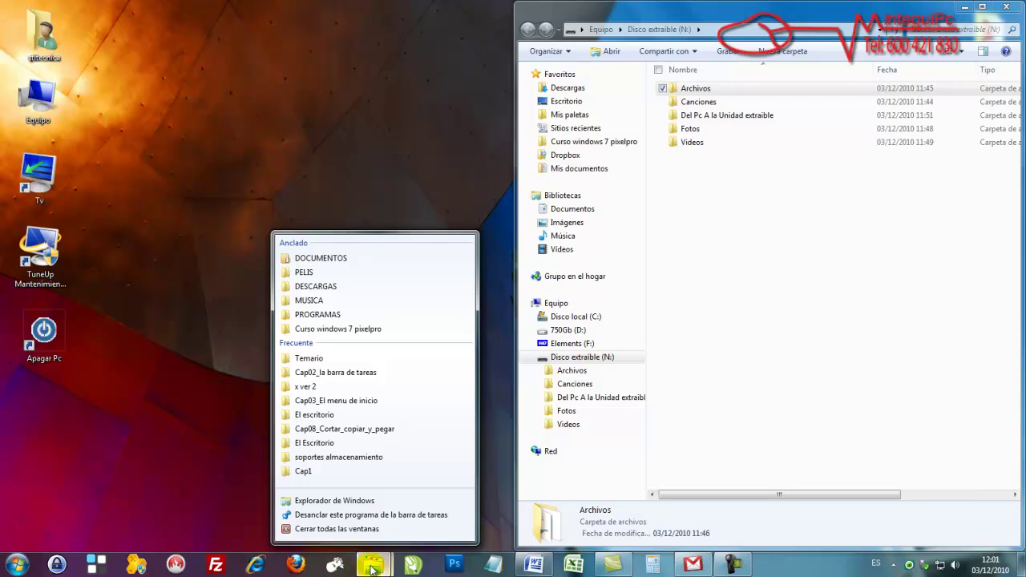
pyautogui.click(359, 501)
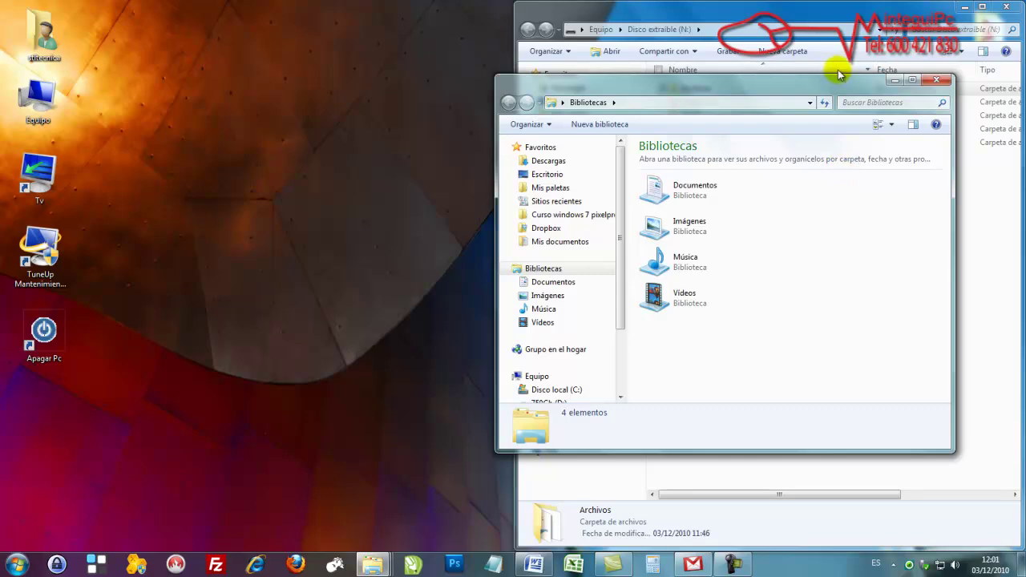
pyautogui.moveTo(842, 84); pyautogui.dragTo(3, 45)
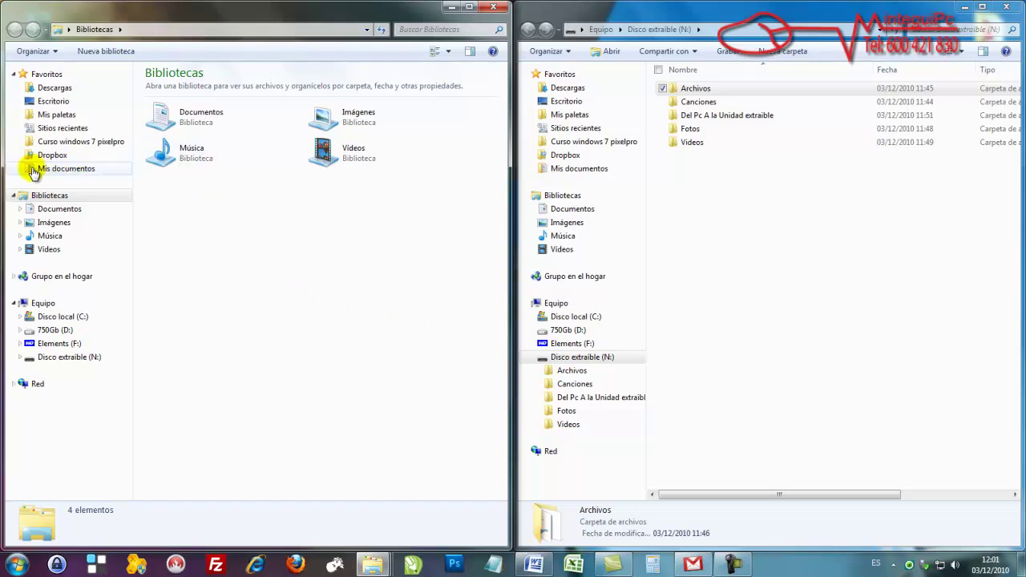
# - Create a folder named Pendrive in Mis documentos and open it
pyautogui.click(58, 168)
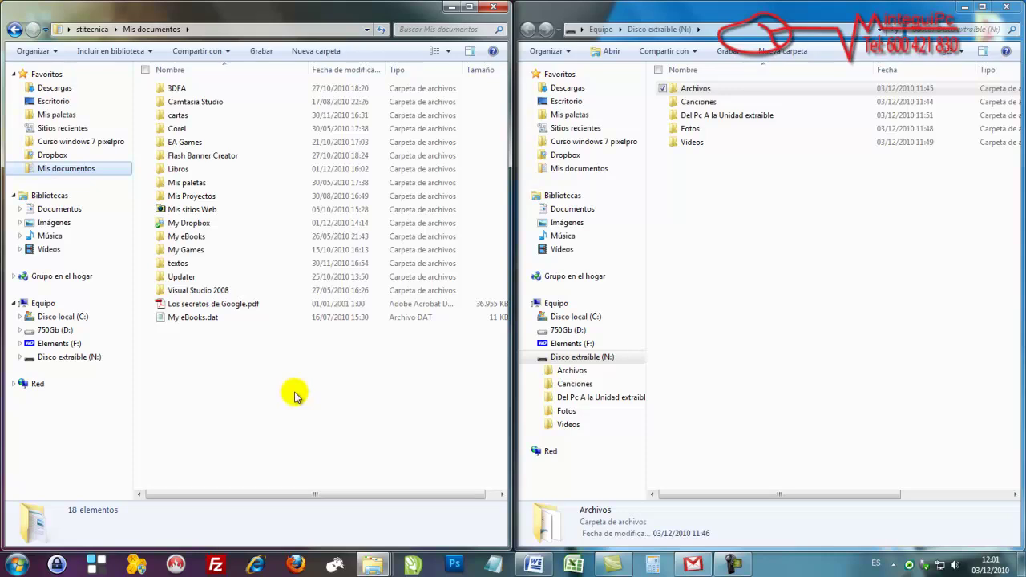
pyautogui.click(315, 52)
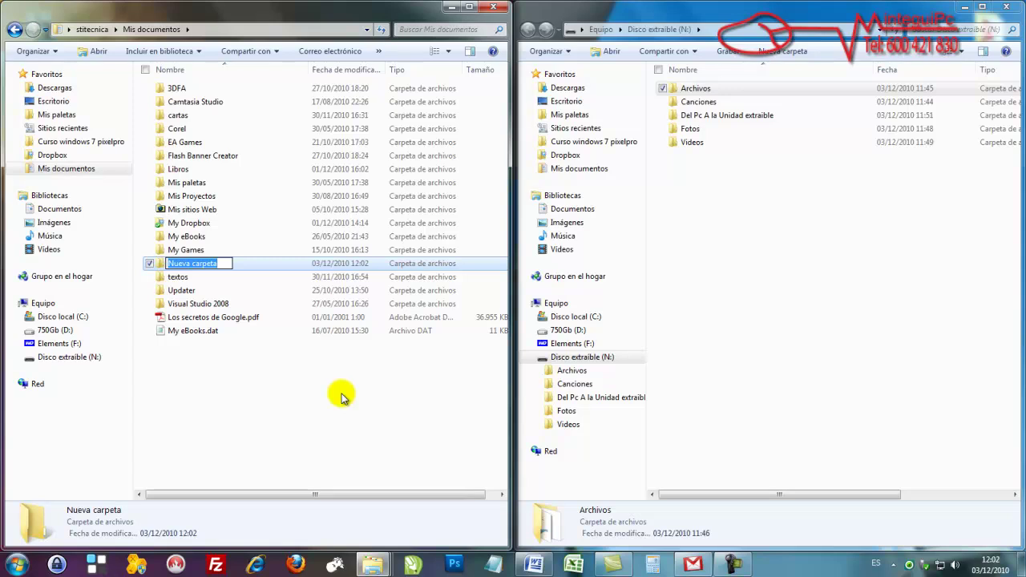
pyautogui.write('Pend')
pyautogui.write('rive')
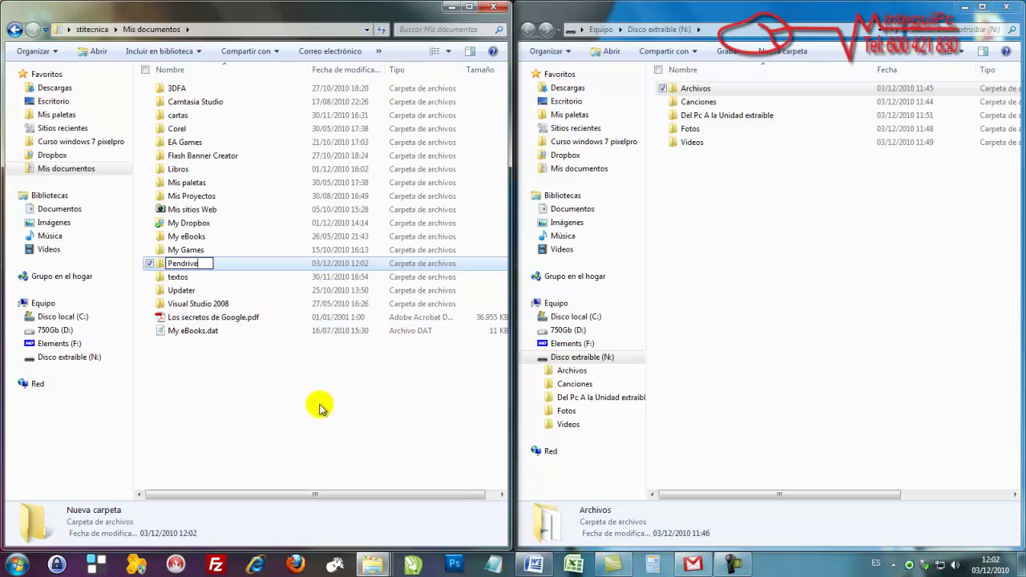
pyautogui.click(281, 395)
pyautogui.click(196, 263)
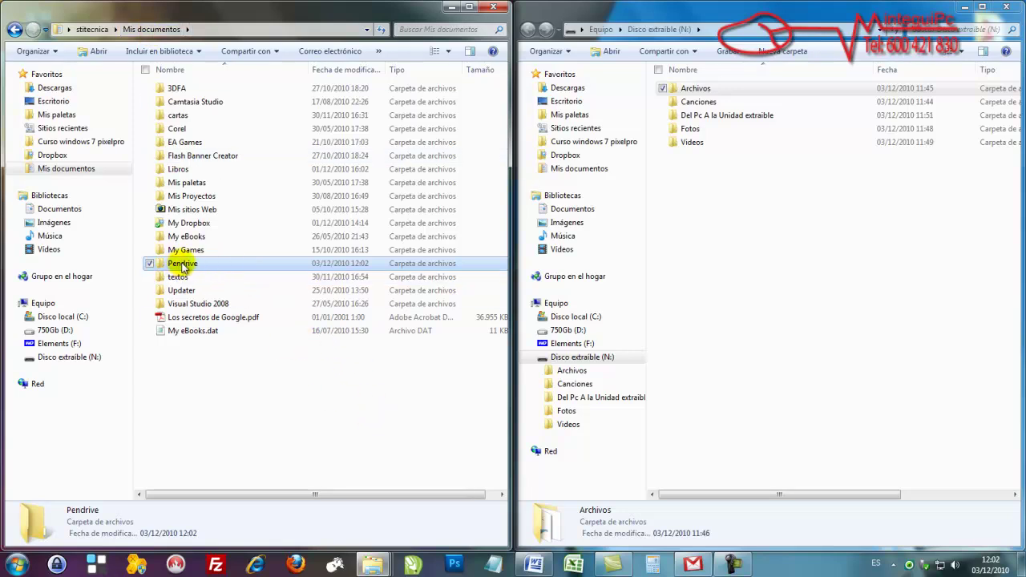
pyautogui.moveTo(183, 268)
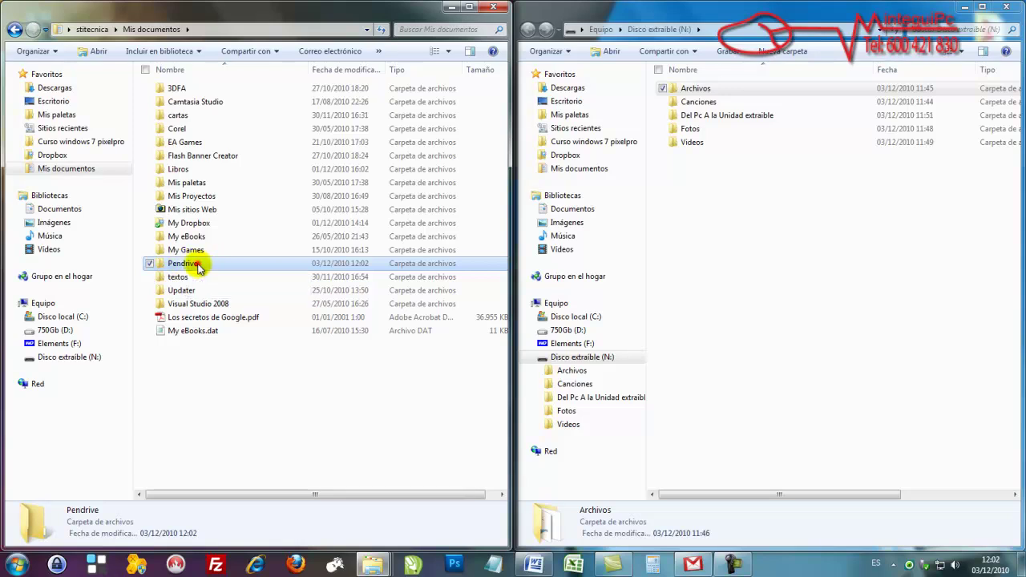
pyautogui.doubleClick(198, 267)
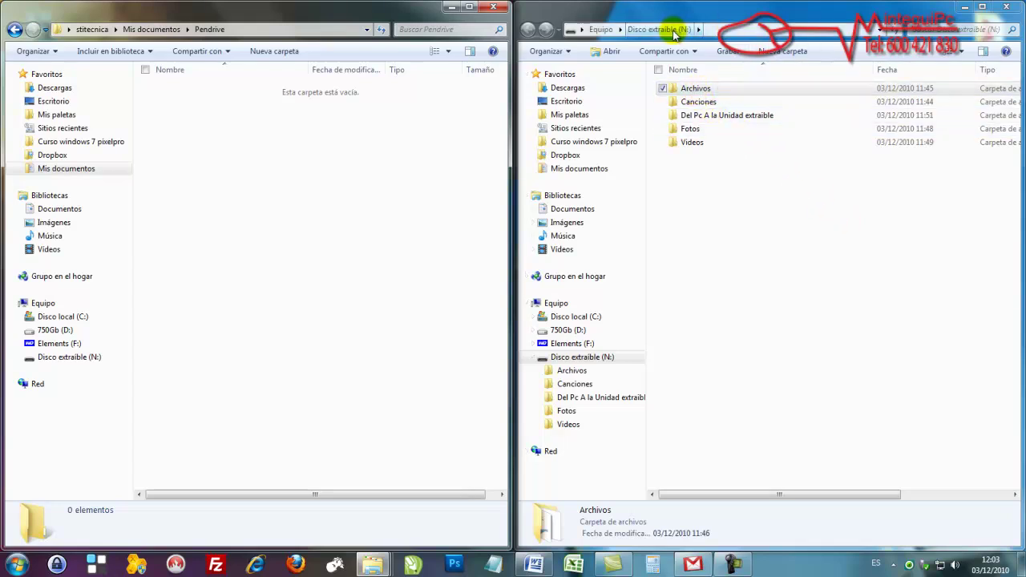
# - Copy Examenes.rar from the removable disk's Archivos folder into the Pendrive folder
pyautogui.doubleClick(702, 89)
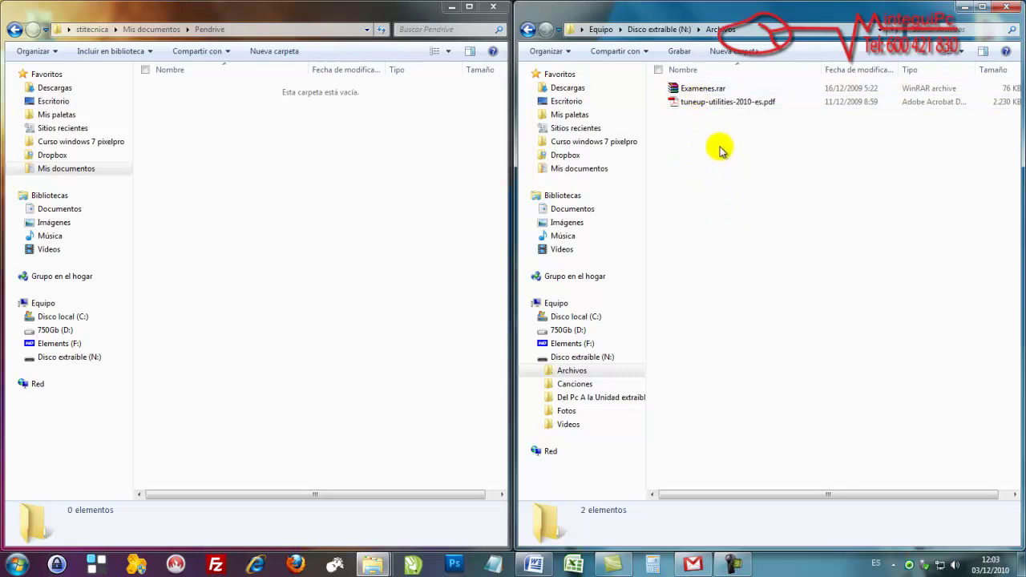
pyautogui.moveTo(706, 93)
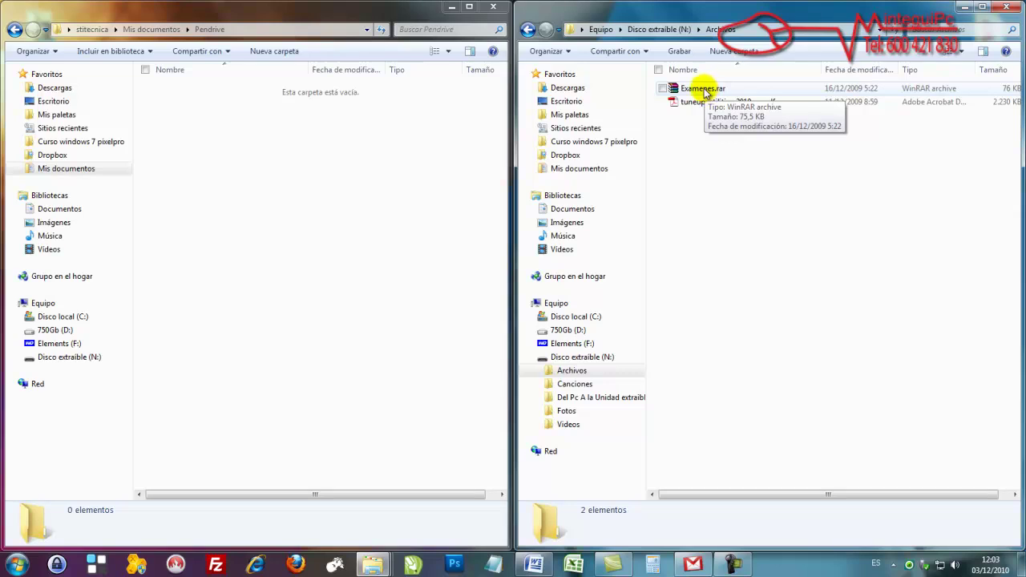
pyautogui.click(705, 93)
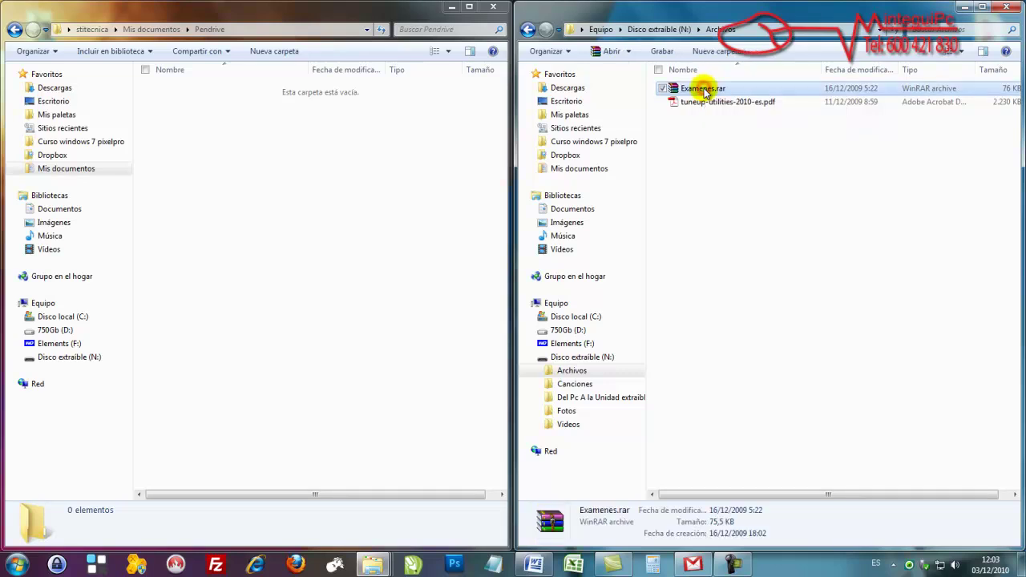
pyautogui.moveTo(706, 93); pyautogui.dragTo(240, 211)
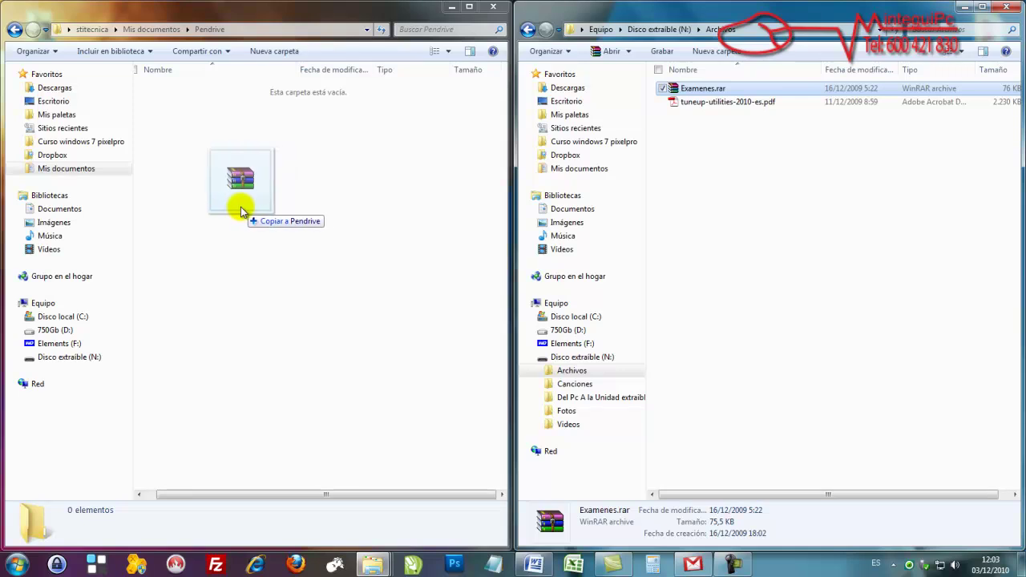
pyautogui.moveTo(240, 211); pyautogui.dragTo(241, 211)
pyautogui.moveTo(241, 210); pyautogui.dragTo(241, 210)
pyautogui.moveTo(240, 211); pyautogui.dragTo(241, 211)
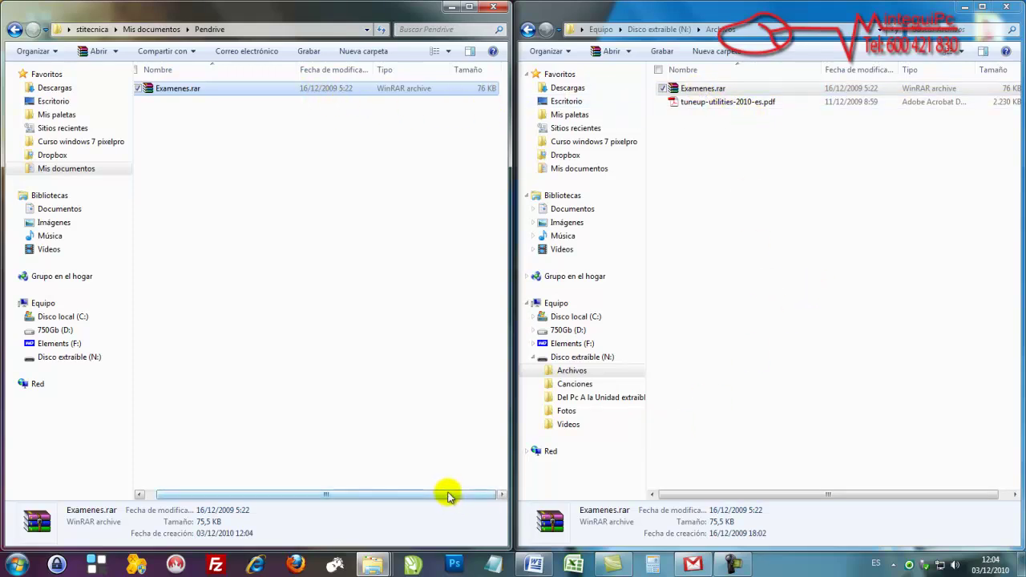
pyautogui.moveTo(447, 494); pyautogui.dragTo(374, 502)
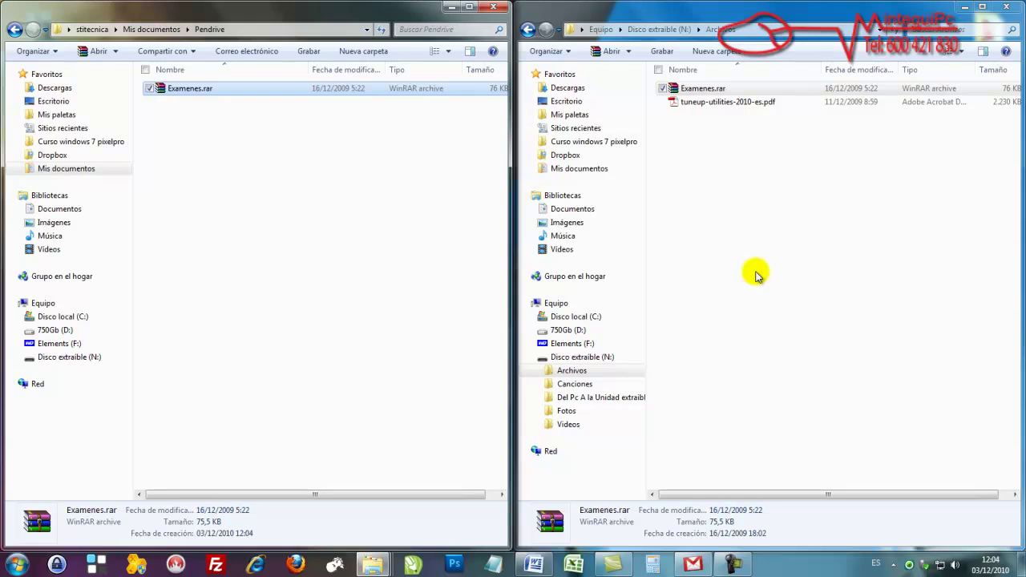
pyautogui.click(710, 92)
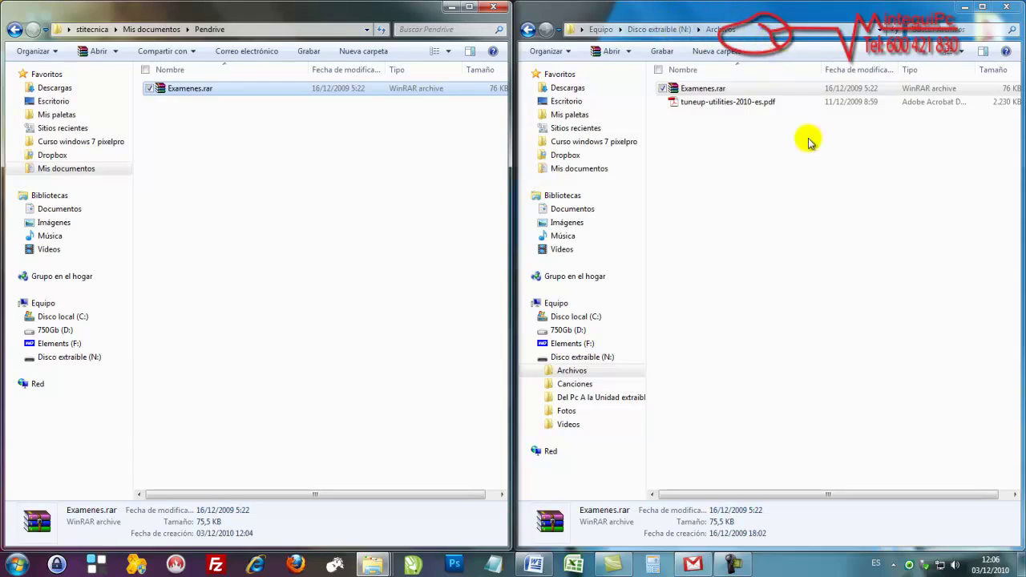
# - Copy 02-Strauss y Co.mp3 and 09-Marcha Persa.mp3 from the removable disk's Canciones folder into the Pendrive folder
pyautogui.click(527, 30)
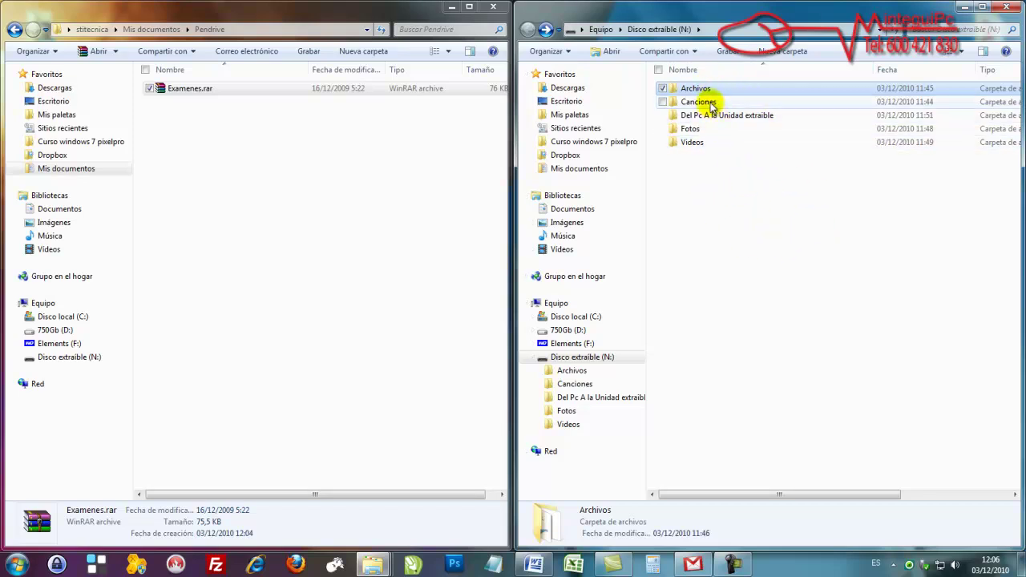
pyautogui.doubleClick(698, 102)
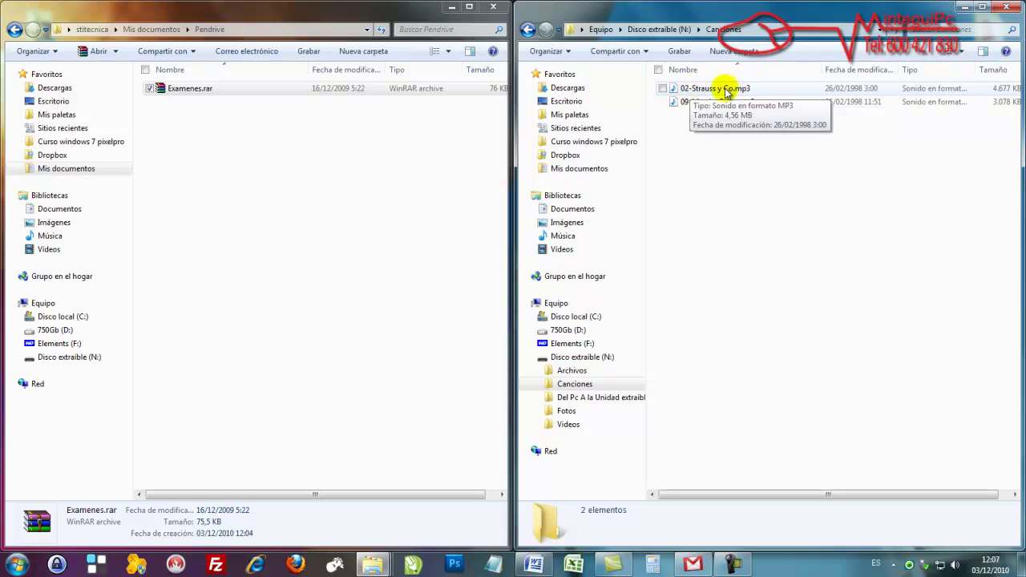
pyautogui.click(663, 89)
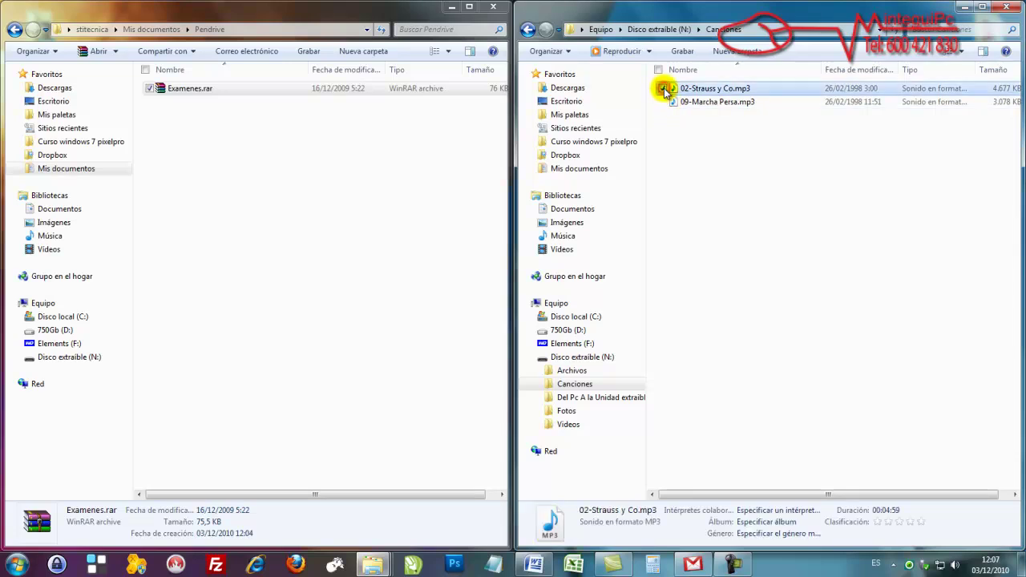
pyautogui.click(663, 103)
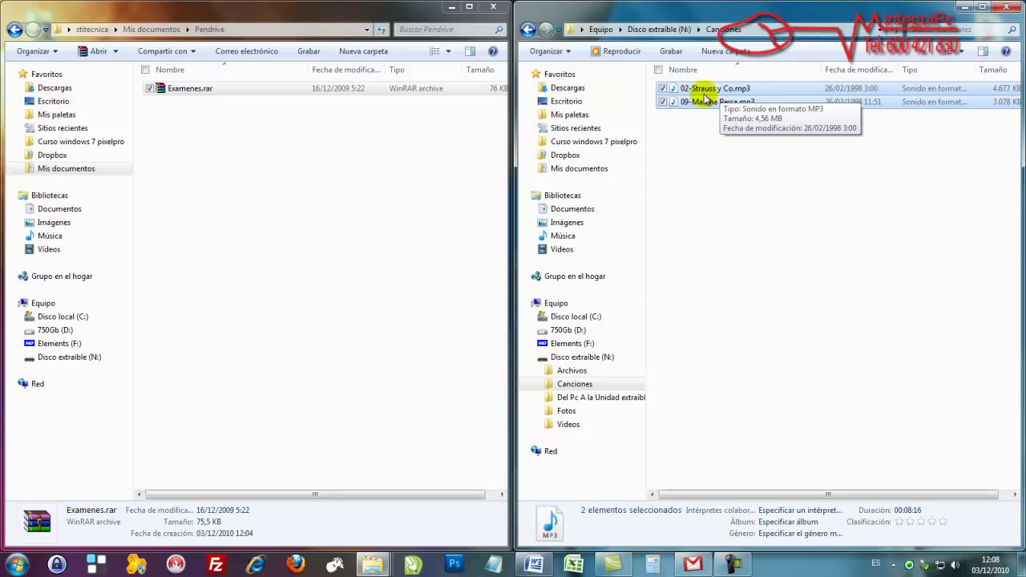
pyautogui.moveTo(701, 97); pyautogui.dragTo(183, 219)
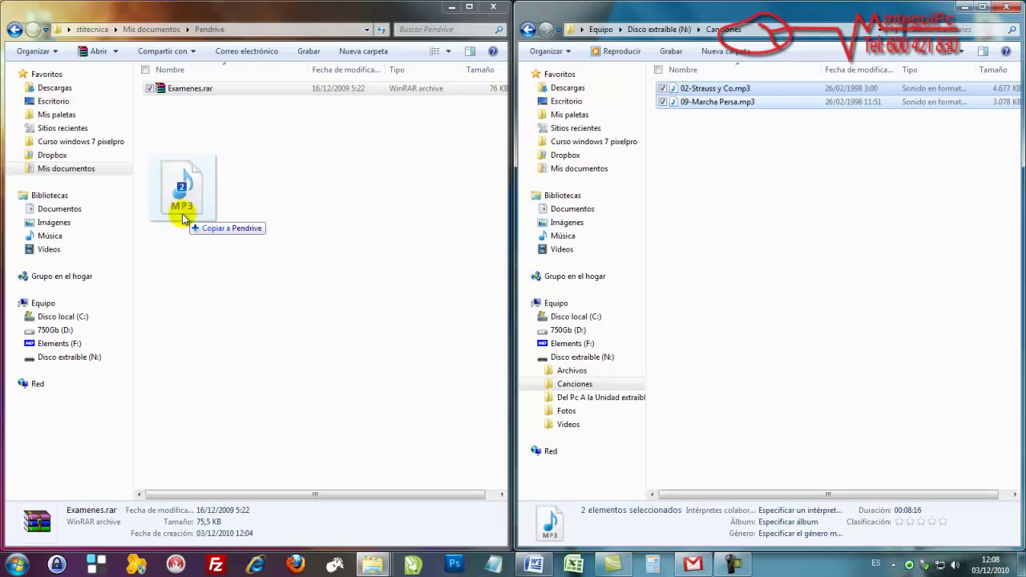
pyautogui.moveTo(183, 218); pyautogui.dragTo(183, 219)
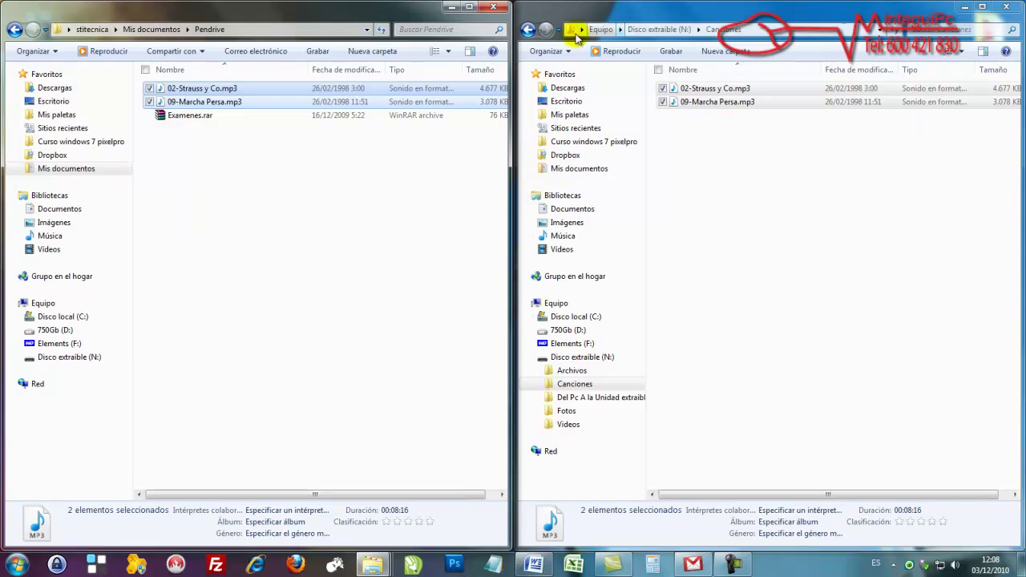
# - Copy all five motos JPG photos from the removable disk's Fotos folder into the Pendrive folder
pyautogui.click(529, 30)
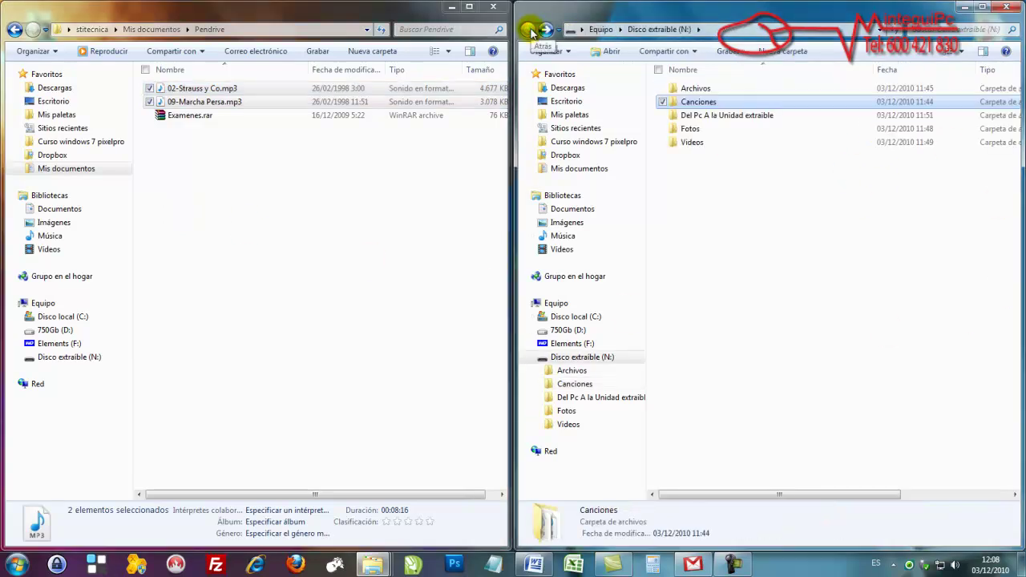
pyautogui.doubleClick(692, 131)
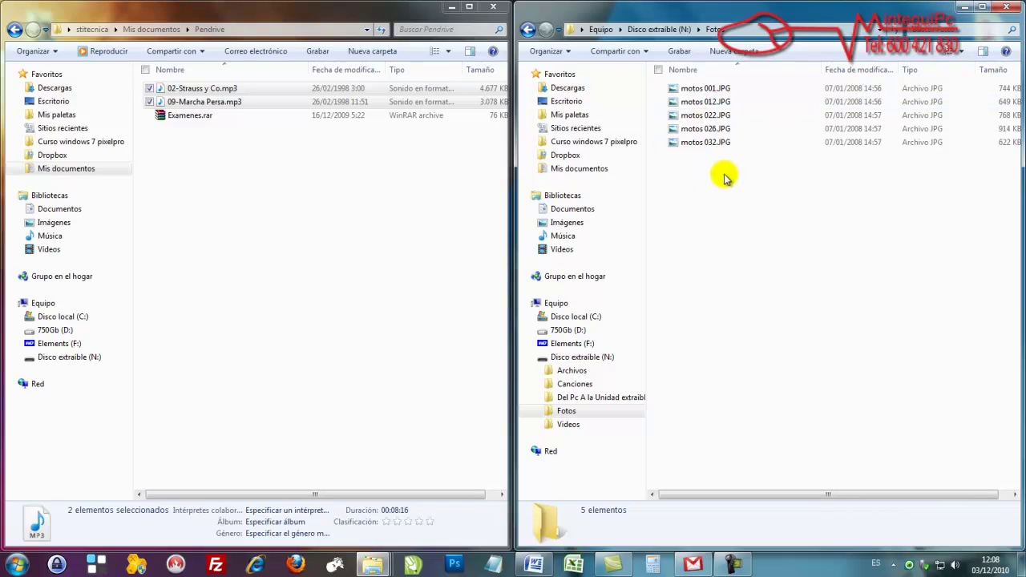
pyautogui.click(962, 50)
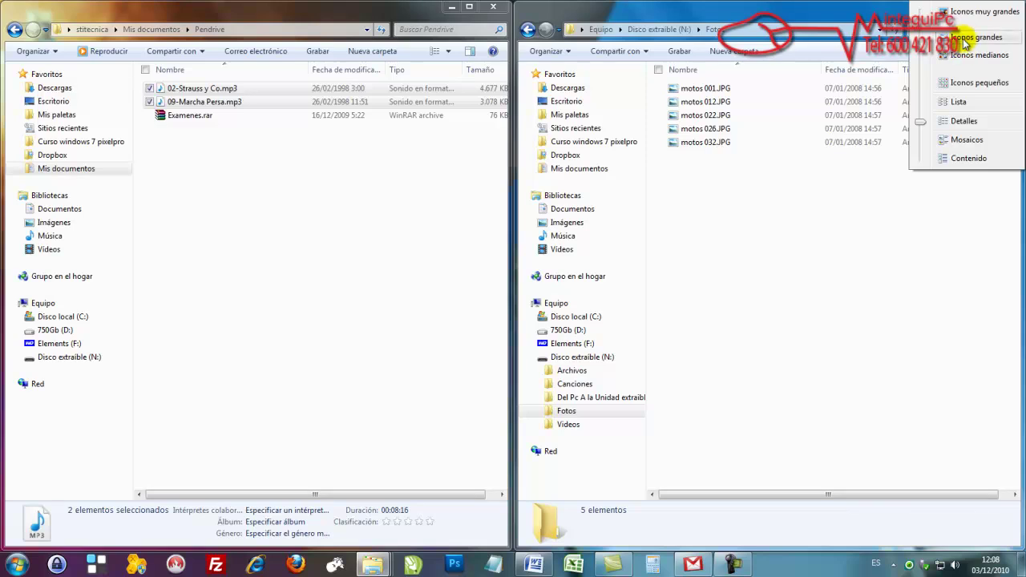
pyautogui.click(787, 197)
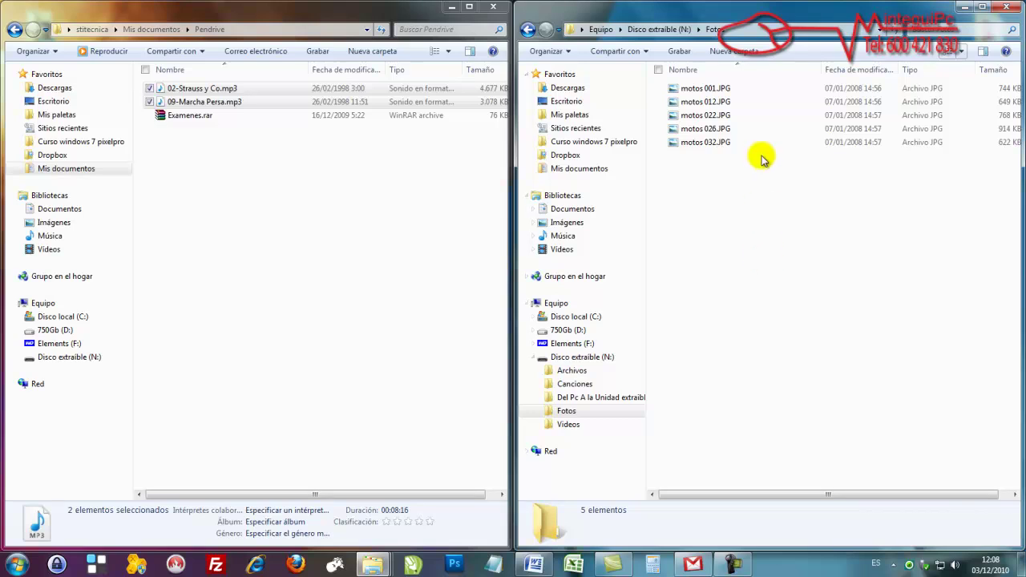
pyautogui.click(704, 89)
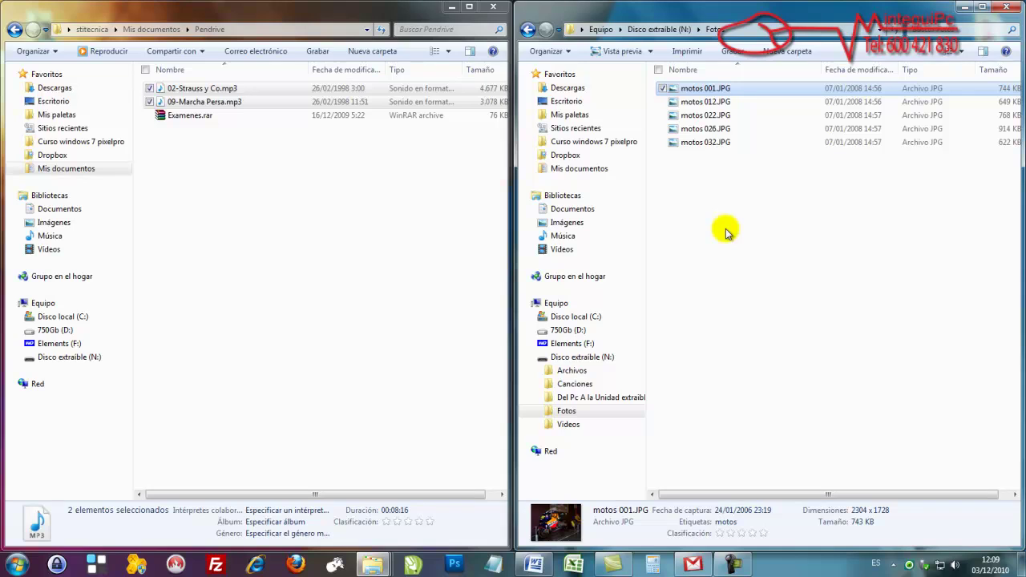
pyautogui.keyDown('shift'); pyautogui.click(706, 144); pyautogui.keyUp('shift')
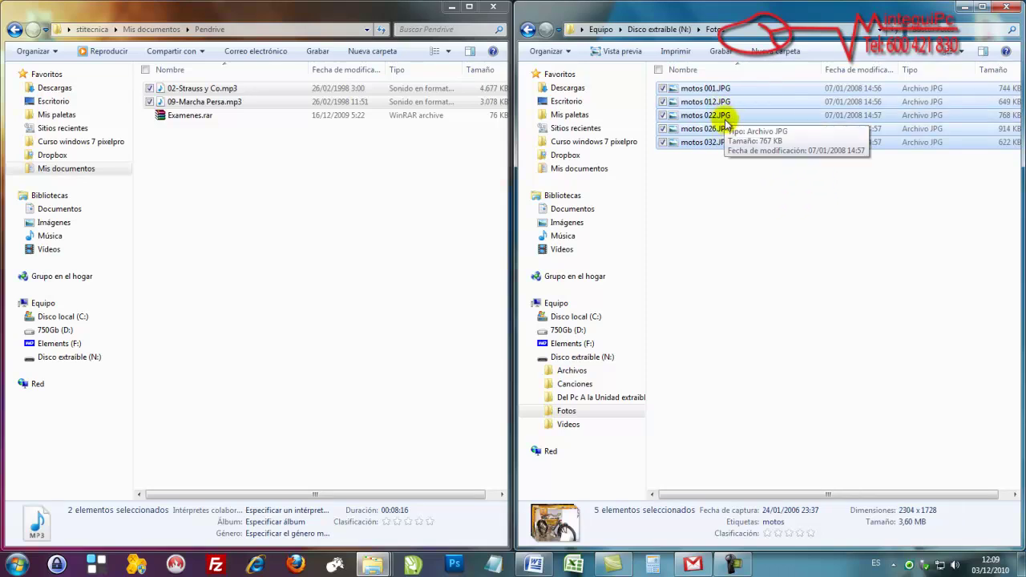
pyautogui.moveTo(744, 122); pyautogui.dragTo(253, 227)
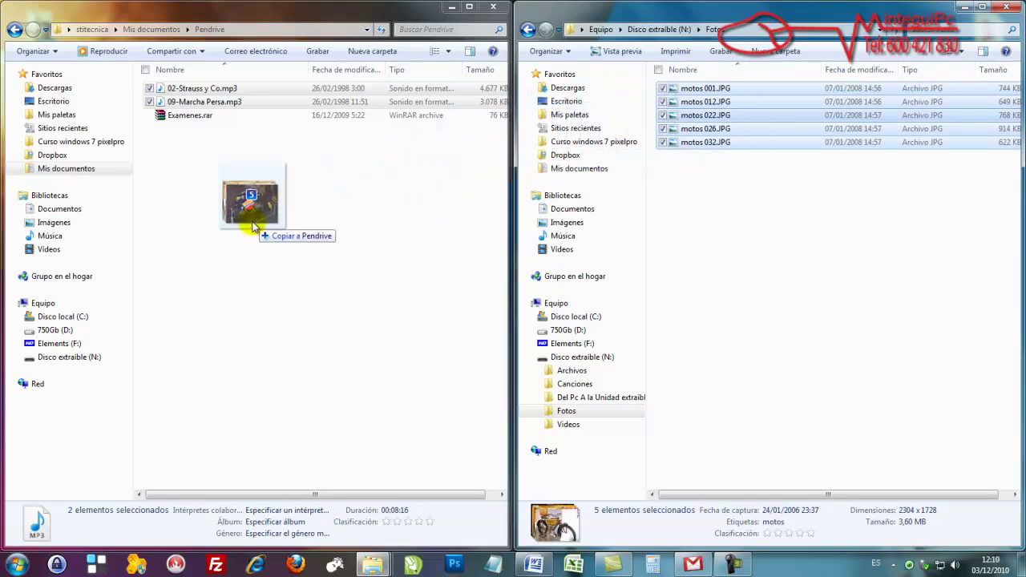
pyautogui.moveTo(254, 227); pyautogui.dragTo(251, 217)
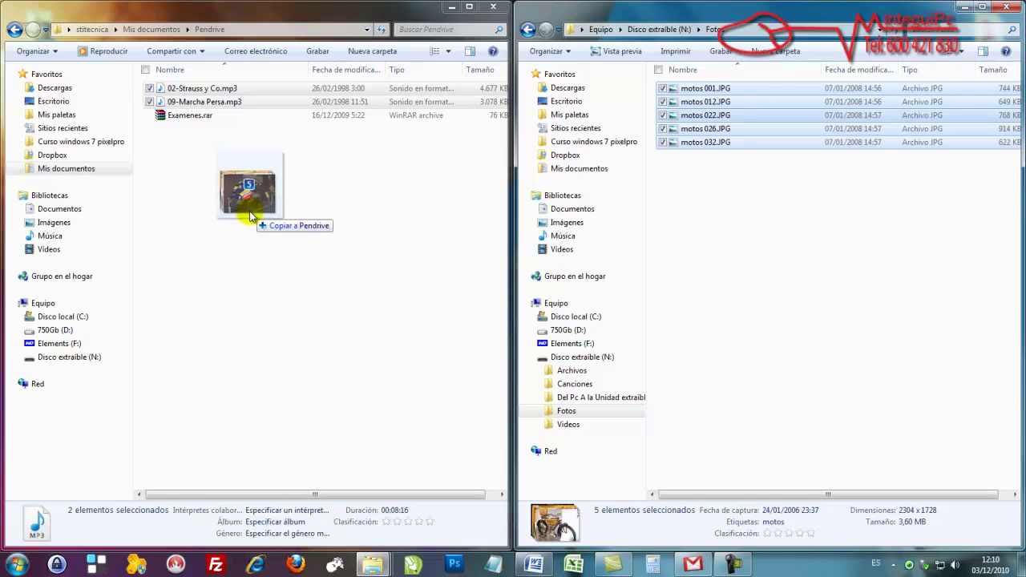
pyautogui.moveTo(251, 217); pyautogui.dragTo(251, 217)
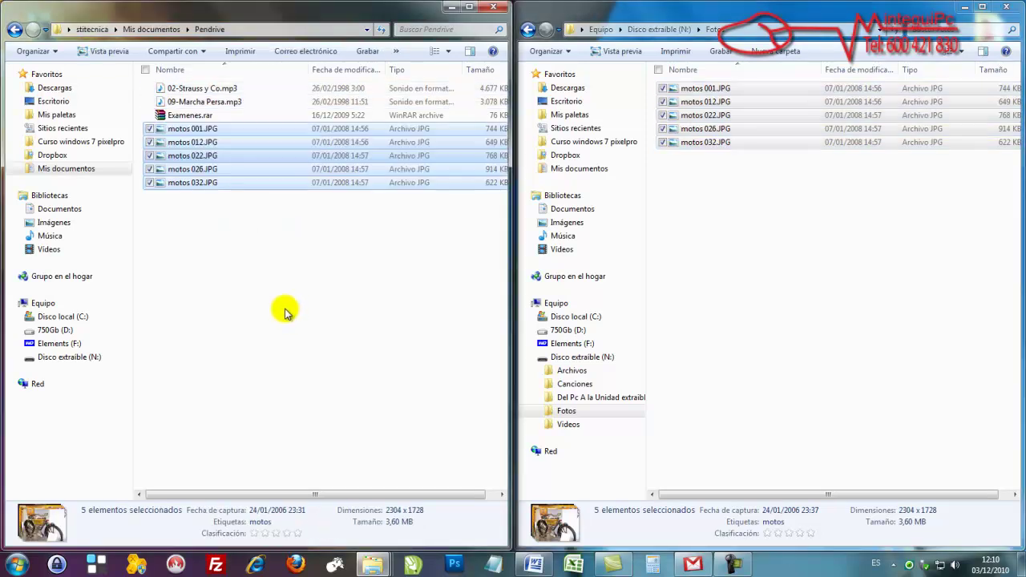
pyautogui.click(805, 283)
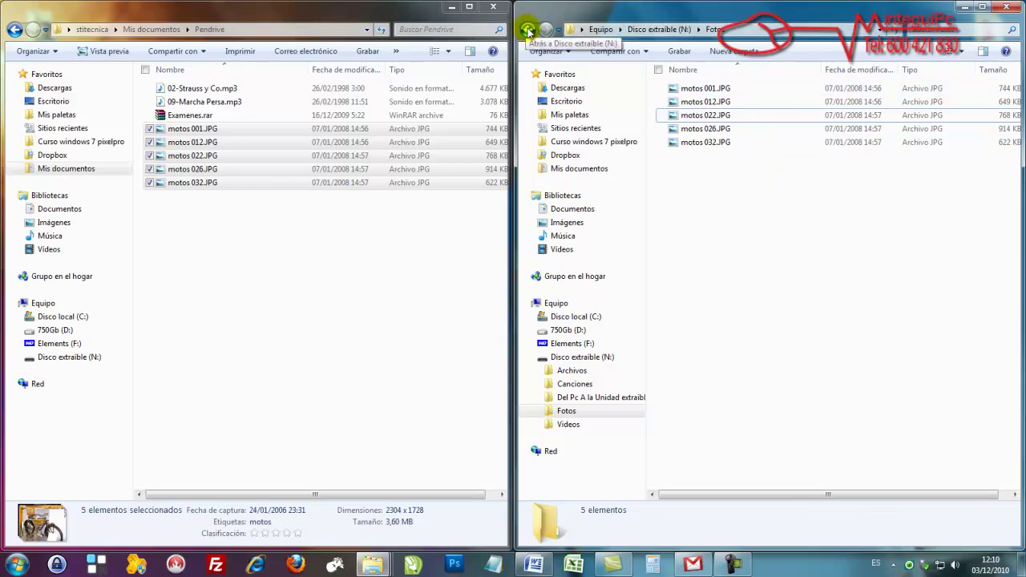
# - Copy Michael Jackson - Billie Jean.mpg from the removable disk's Videos folder into the Pendrive folder
pyautogui.click(528, 30)
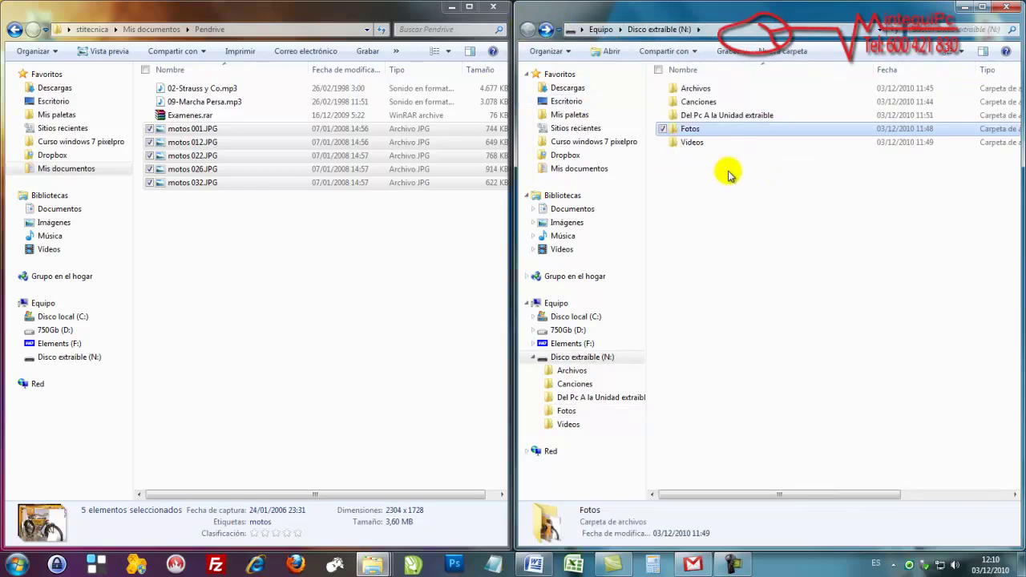
pyautogui.doubleClick(691, 145)
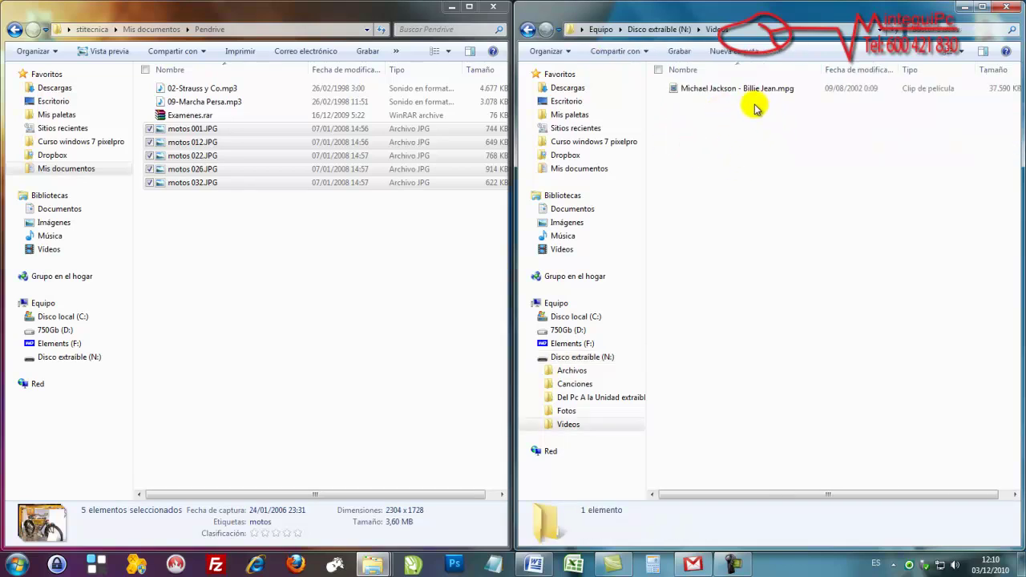
pyautogui.click(728, 89)
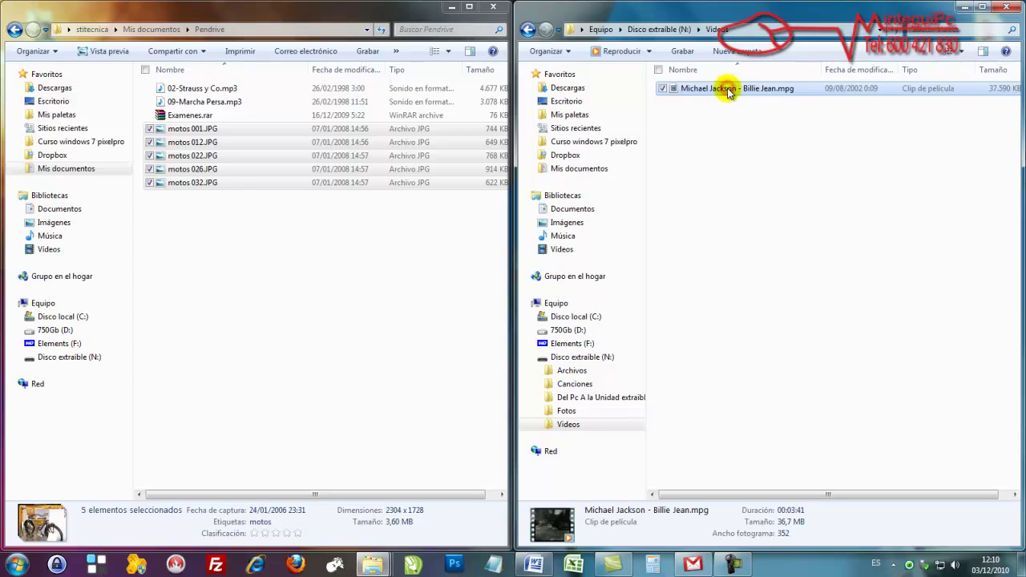
pyautogui.moveTo(689, 84); pyautogui.dragTo(253, 276)
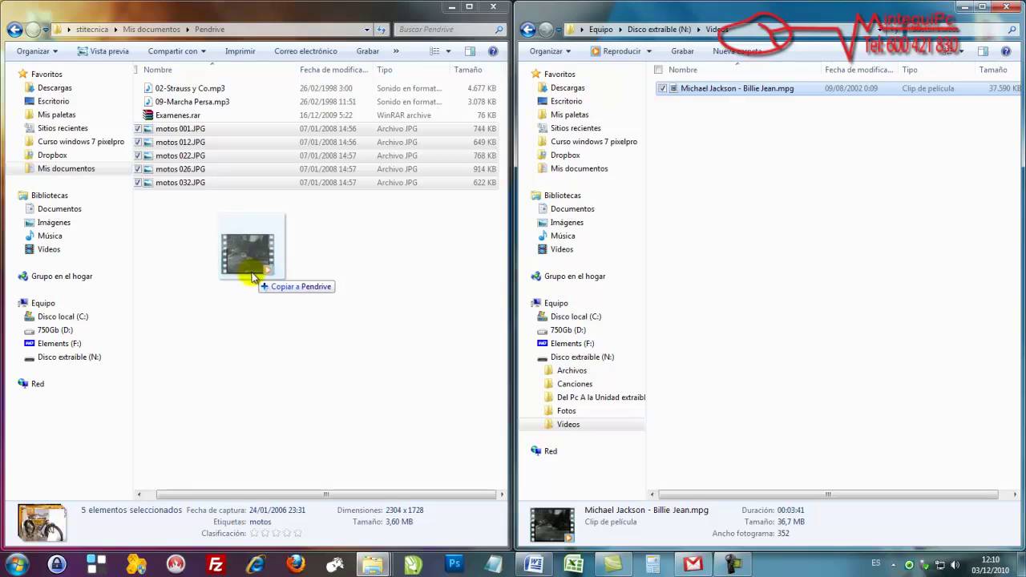
pyautogui.moveTo(253, 277); pyautogui.dragTo(253, 277)
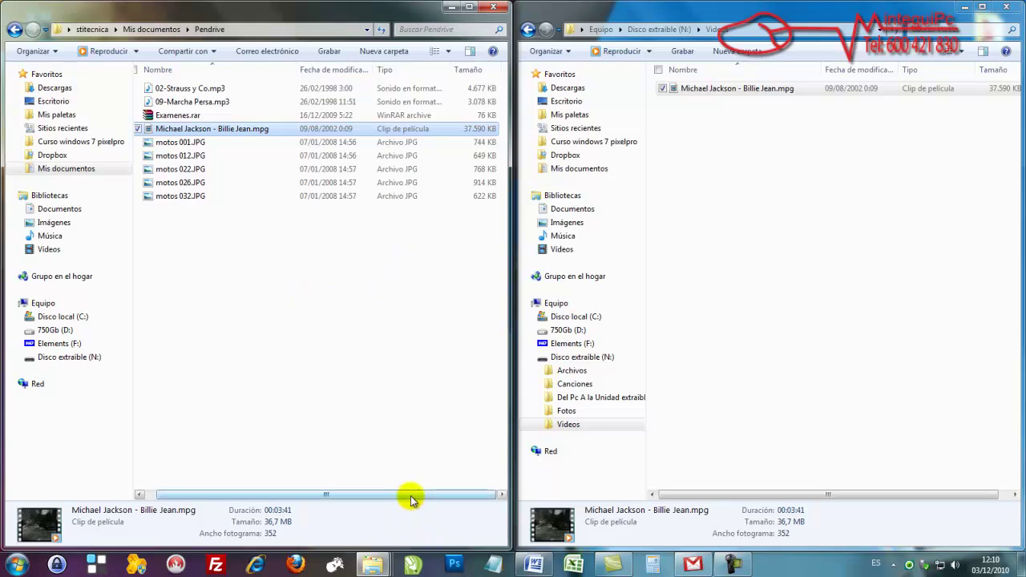
pyautogui.moveTo(410, 495); pyautogui.dragTo(324, 485)
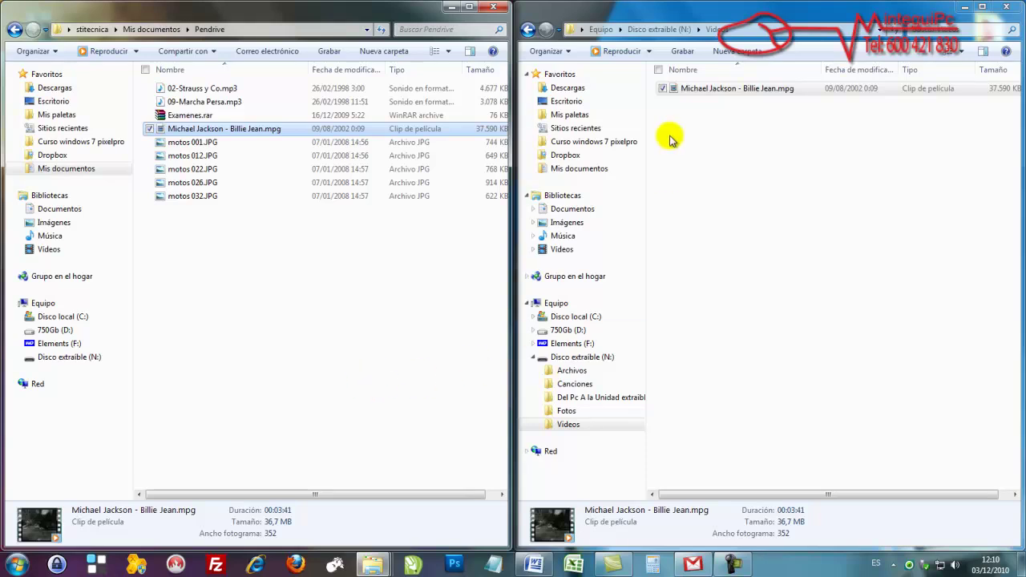
# - Open the Libros folder in Mis documentos and, in the other window, the removable disk's Del Pc A la Unidad extraible folder
pyautogui.click(528, 30)
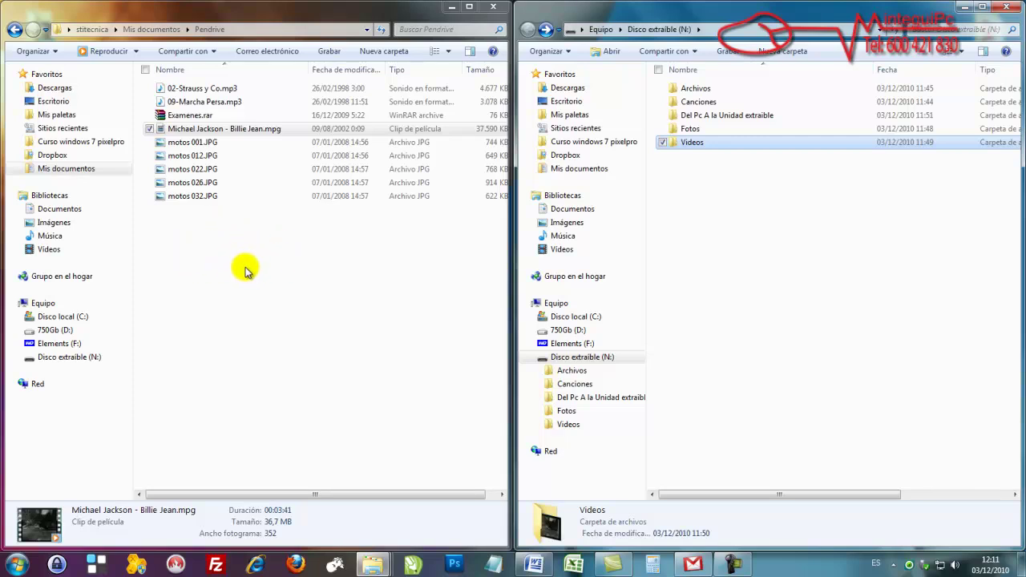
pyautogui.click(750, 219)
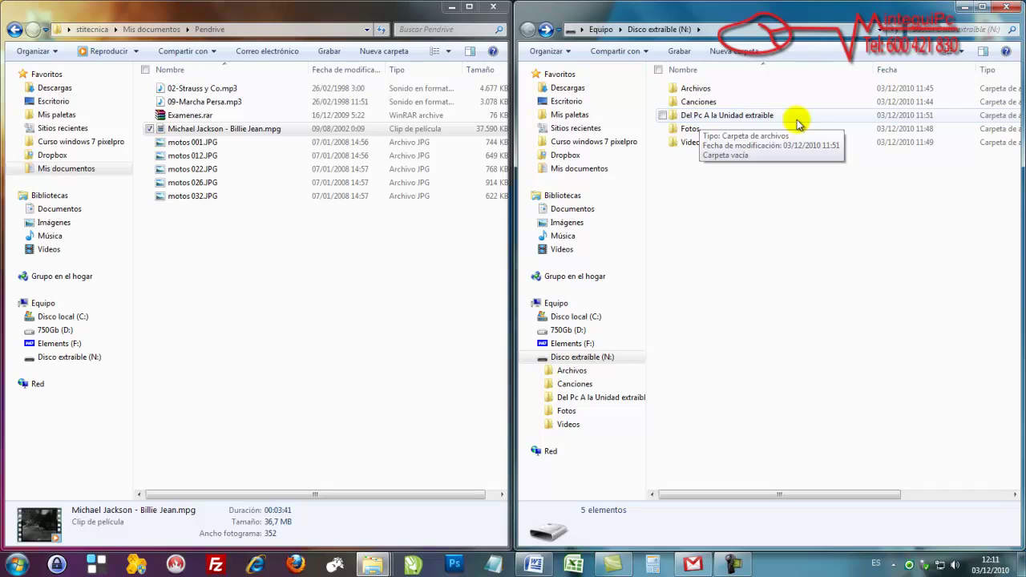
pyautogui.click(733, 119)
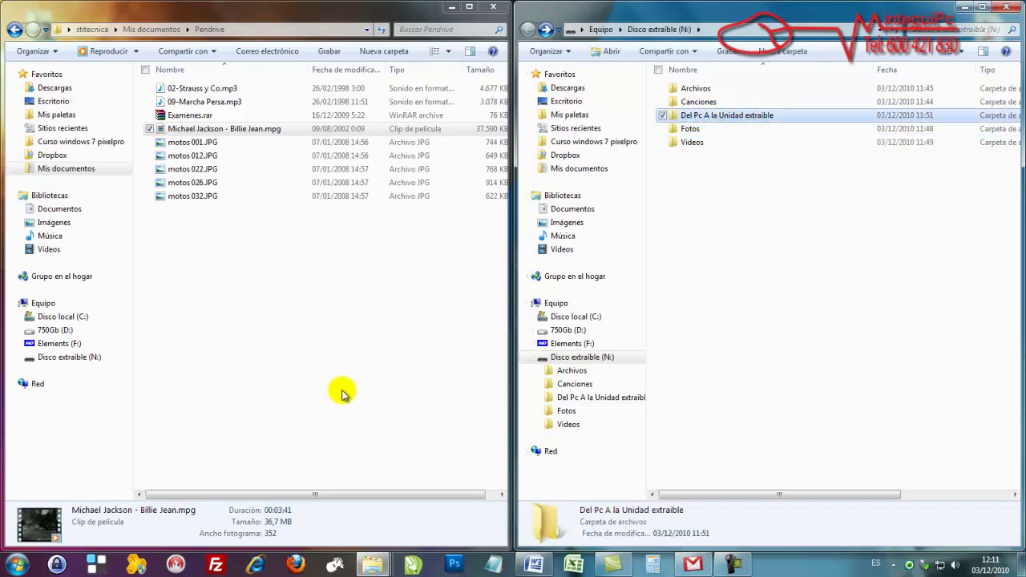
pyautogui.click(156, 32)
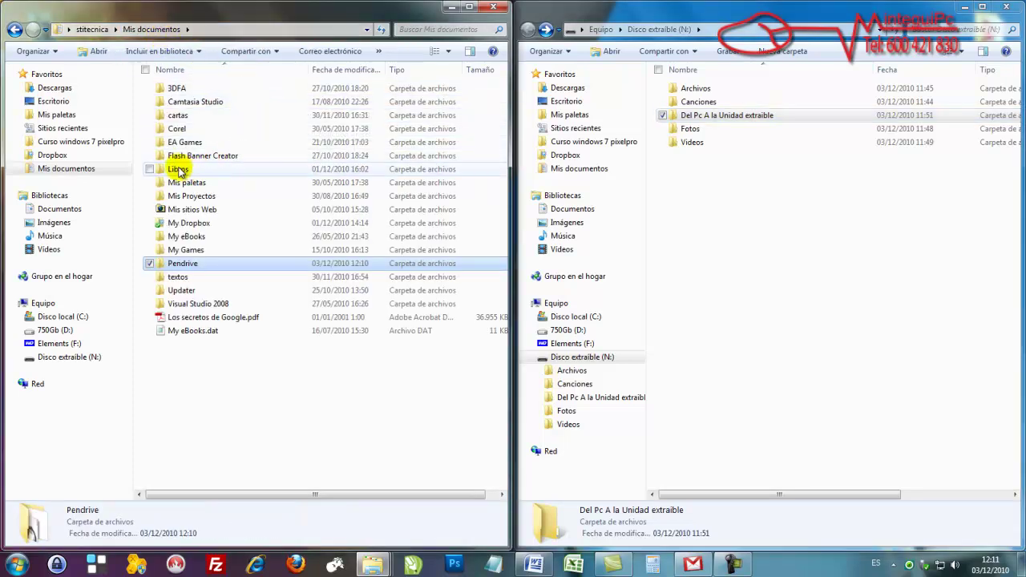
pyautogui.moveTo(178, 172)
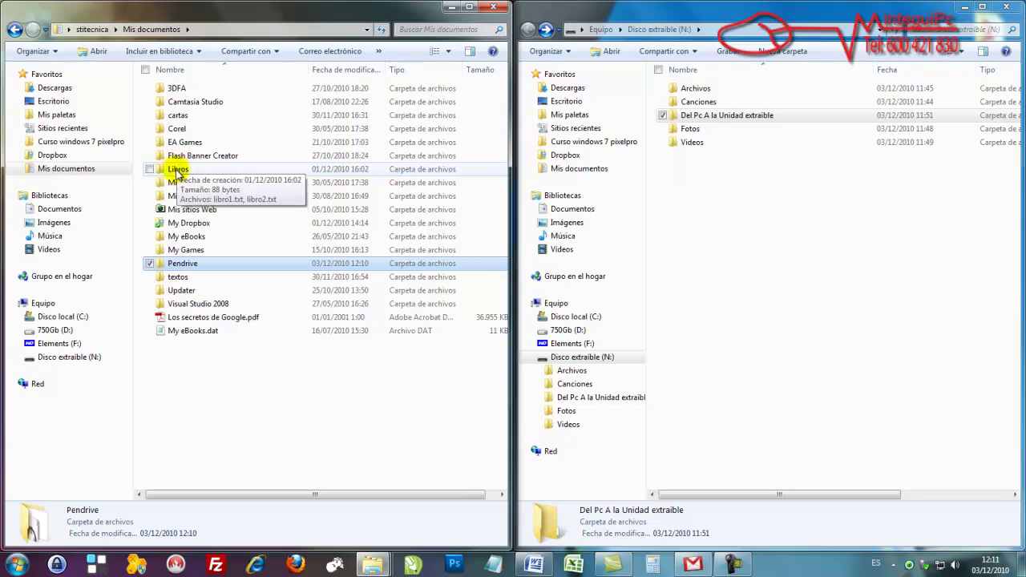
pyautogui.doubleClick(178, 169)
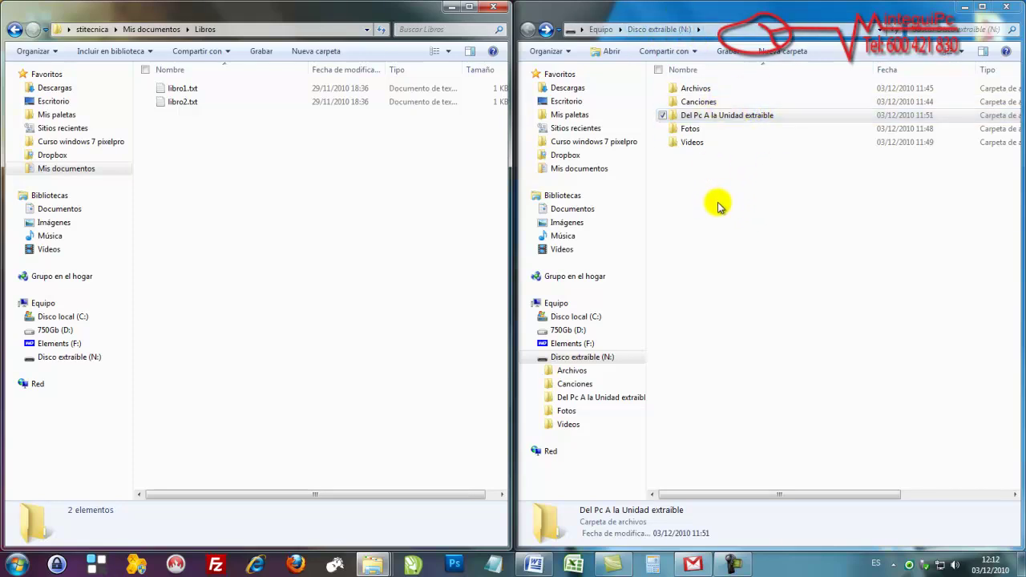
pyautogui.doubleClick(728, 117)
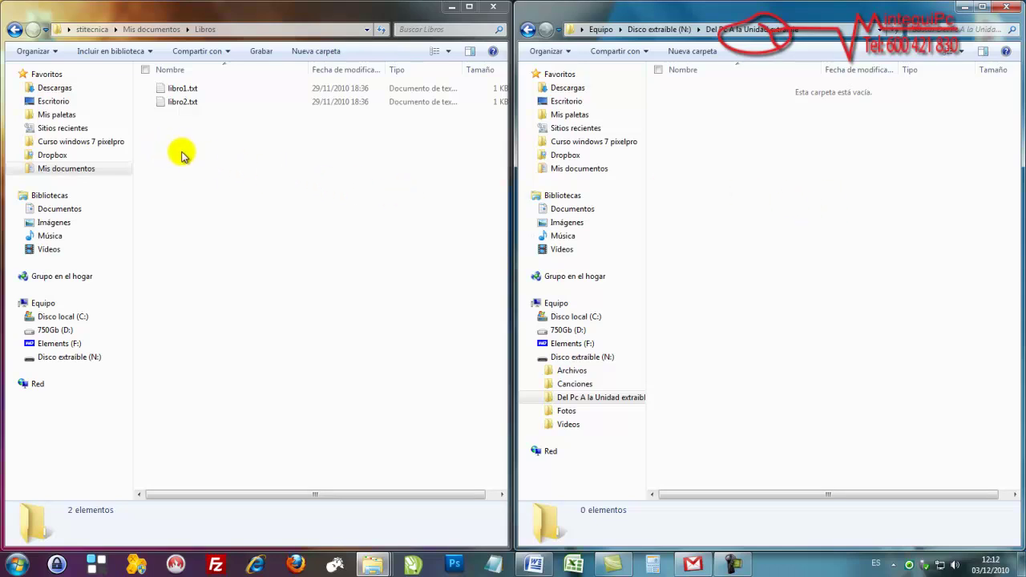
# - Copy libro1.txt and libro2.txt from the Libros folder into the Del Pc A la Unidad extraible folder
pyautogui.click(150, 89)
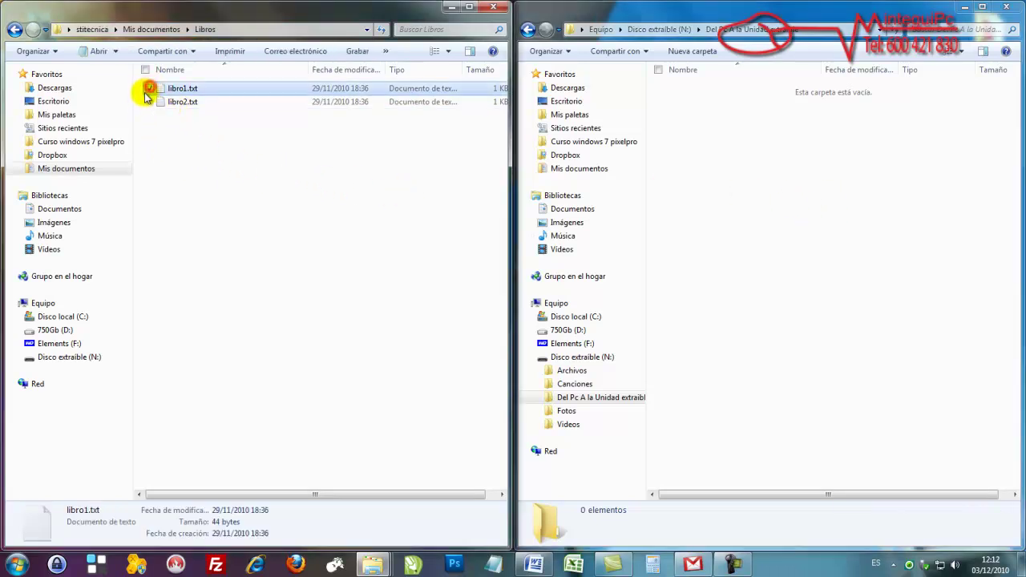
pyautogui.click(150, 101)
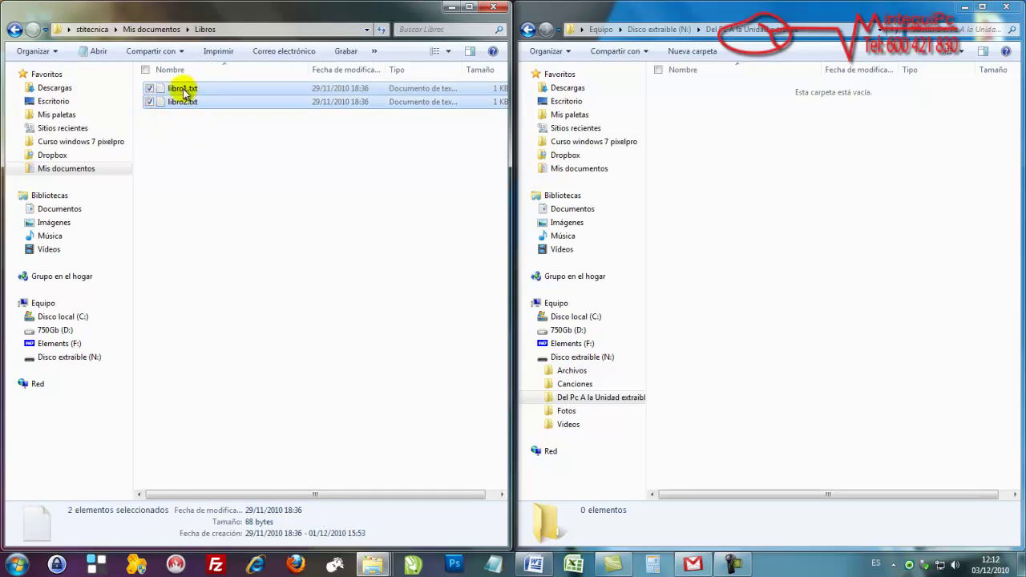
pyautogui.moveTo(184, 92); pyautogui.dragTo(799, 195)
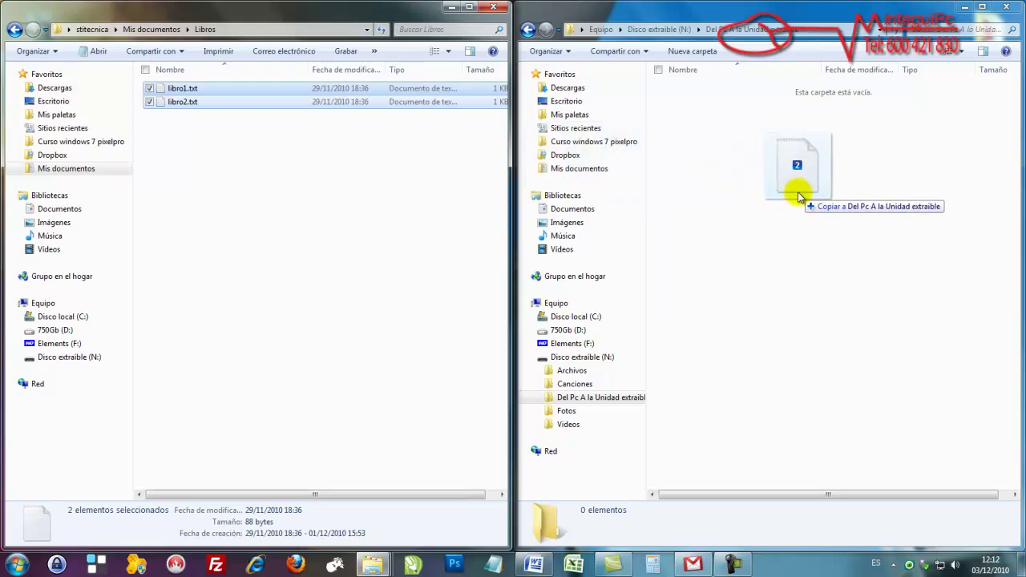
pyautogui.moveTo(799, 194); pyautogui.dragTo(798, 195)
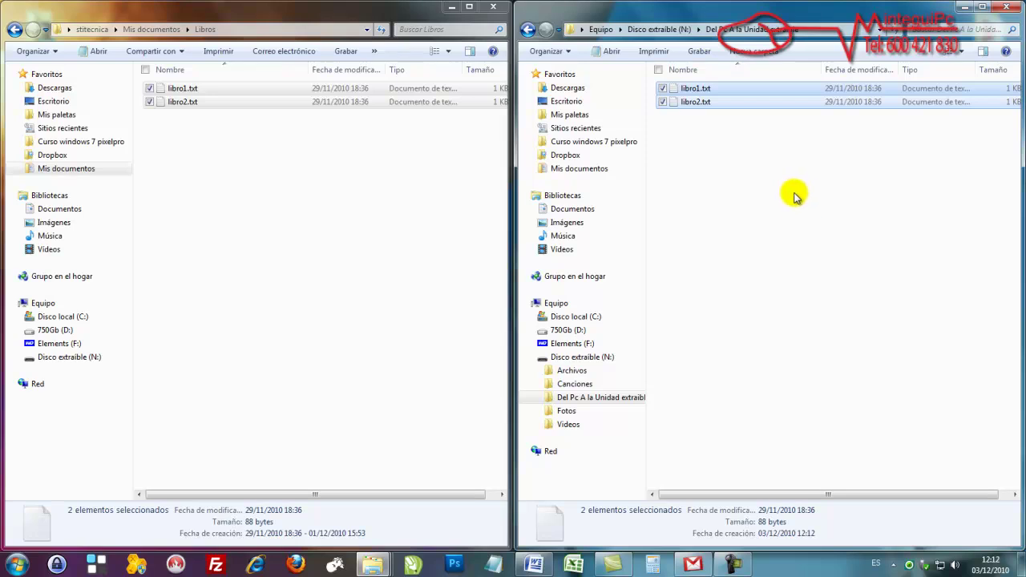
pyautogui.click(399, 495)
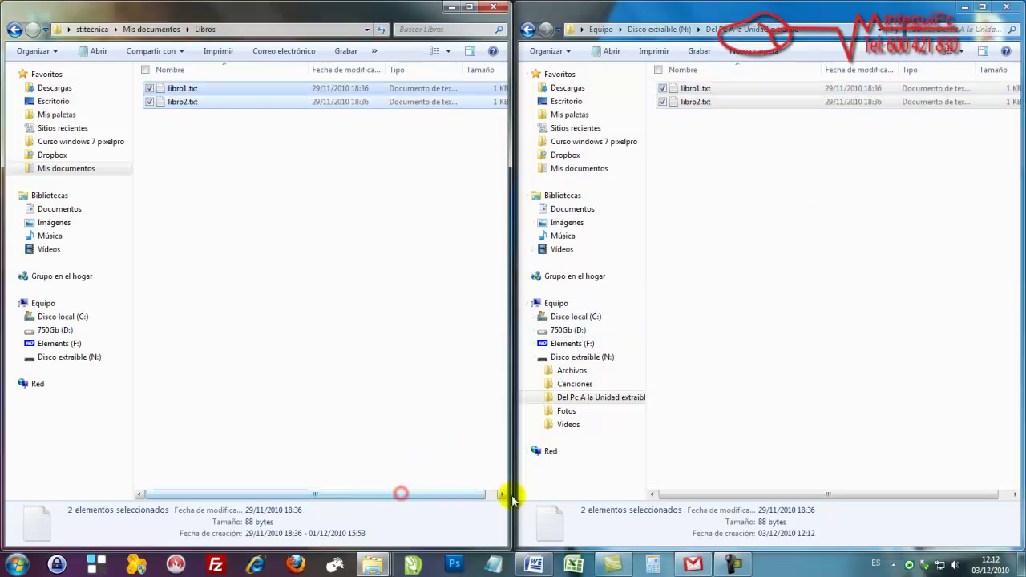
pyautogui.click(786, 494)
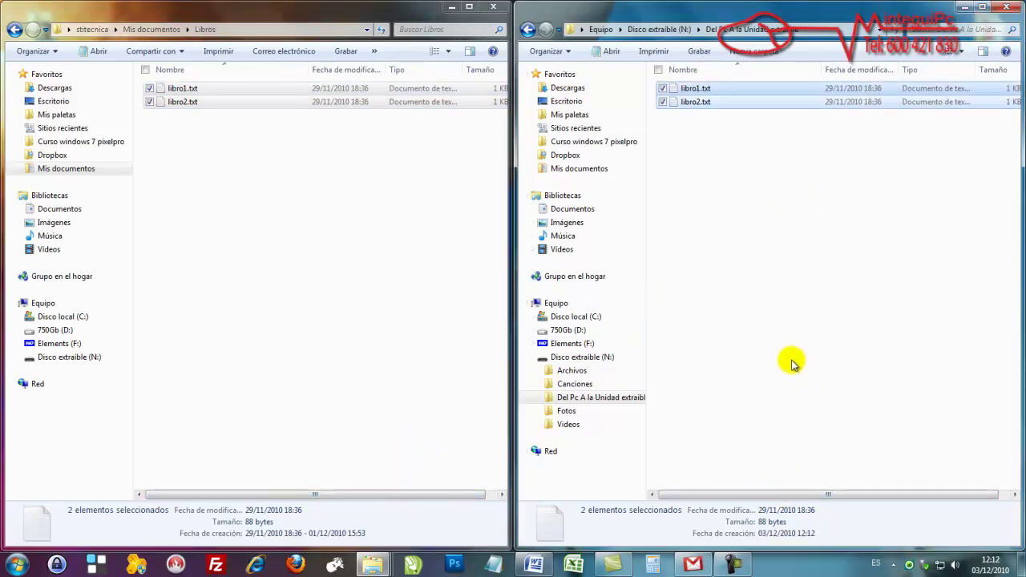